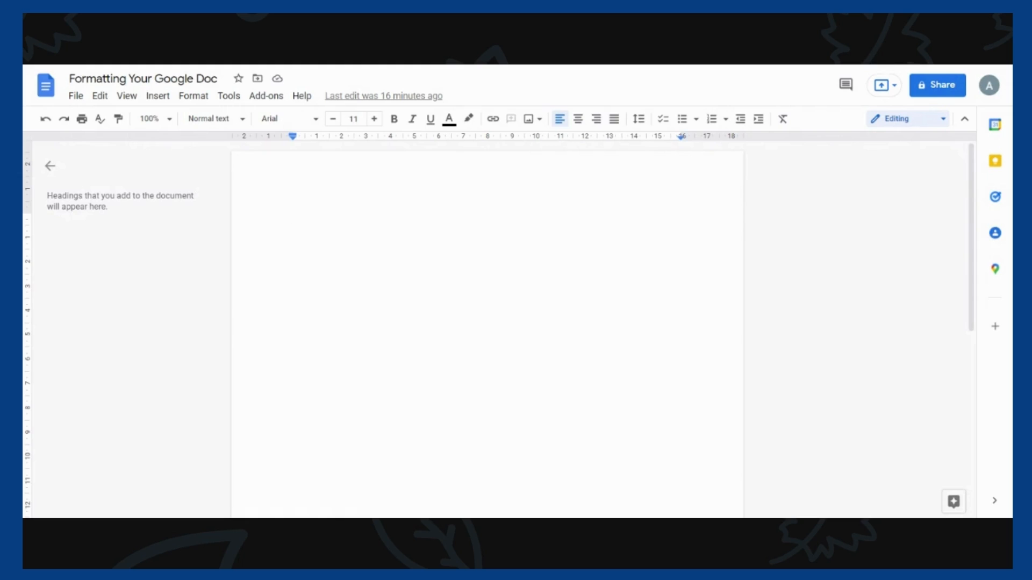
Enter the sentence "We will use this as an example of what to do if you have already written part of your work without the proper formatting."
type("We will us")
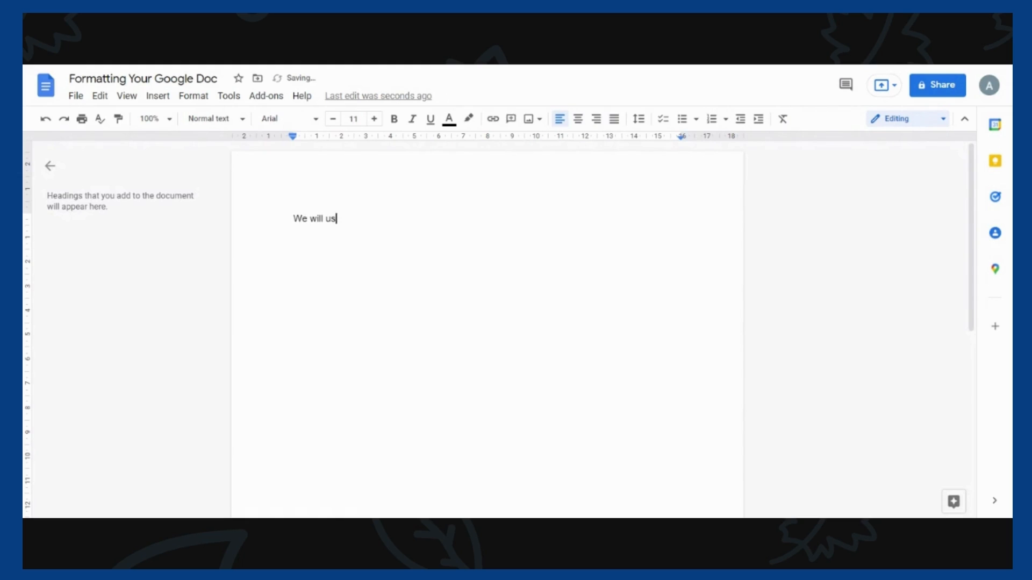
type("e this as an example of ")
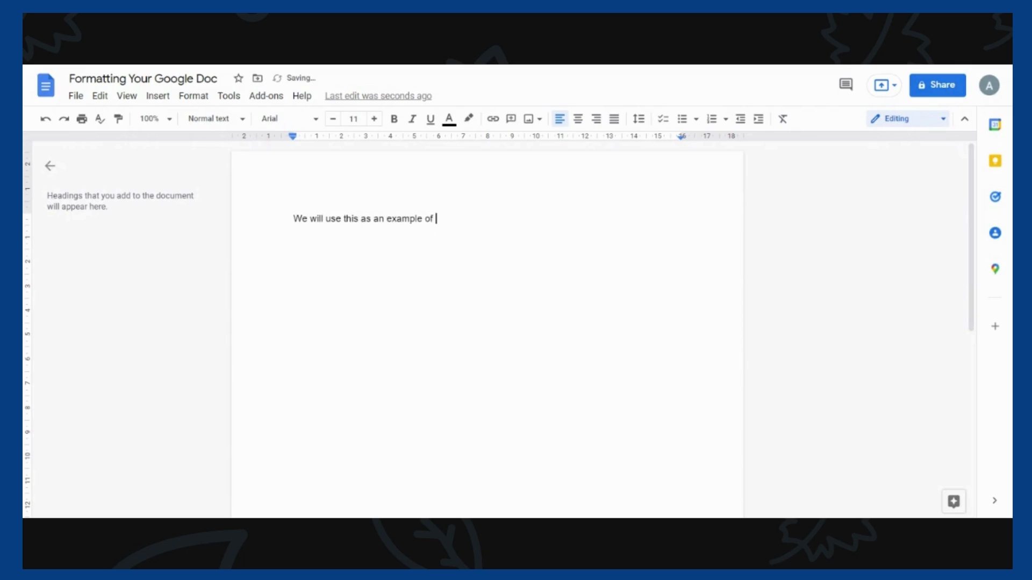
type("what to do if you have already written part of your work without the proper formatting.")
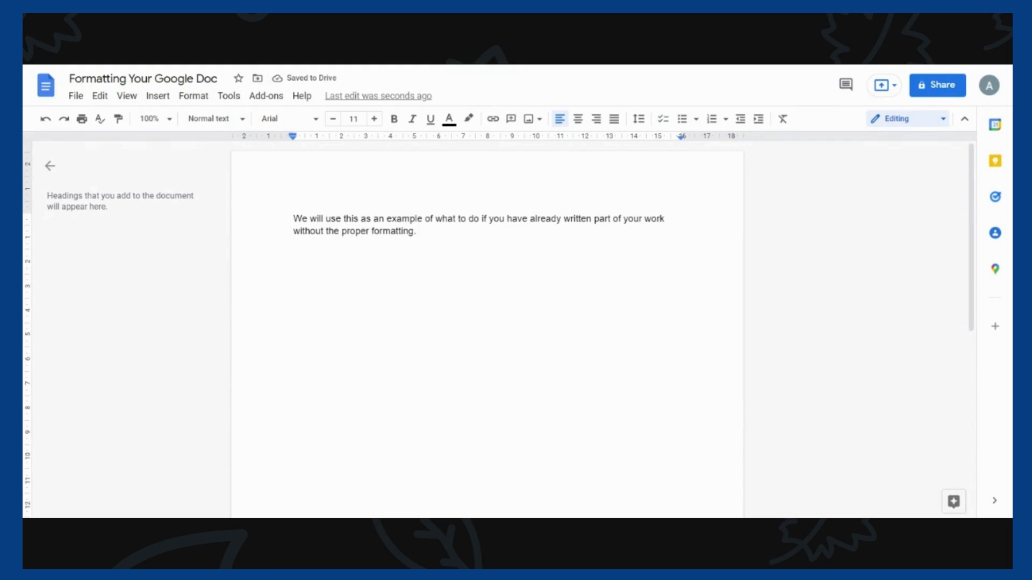
Format the whole paragraph in Times New Roman at size 12
left_click_drag(419, 231, 293, 219)
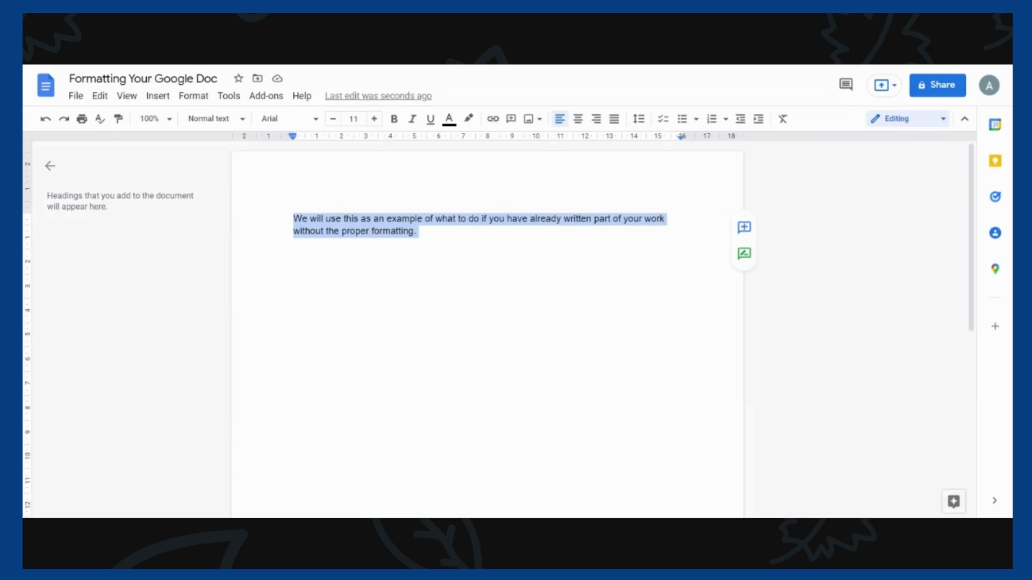
left_click(314, 122)
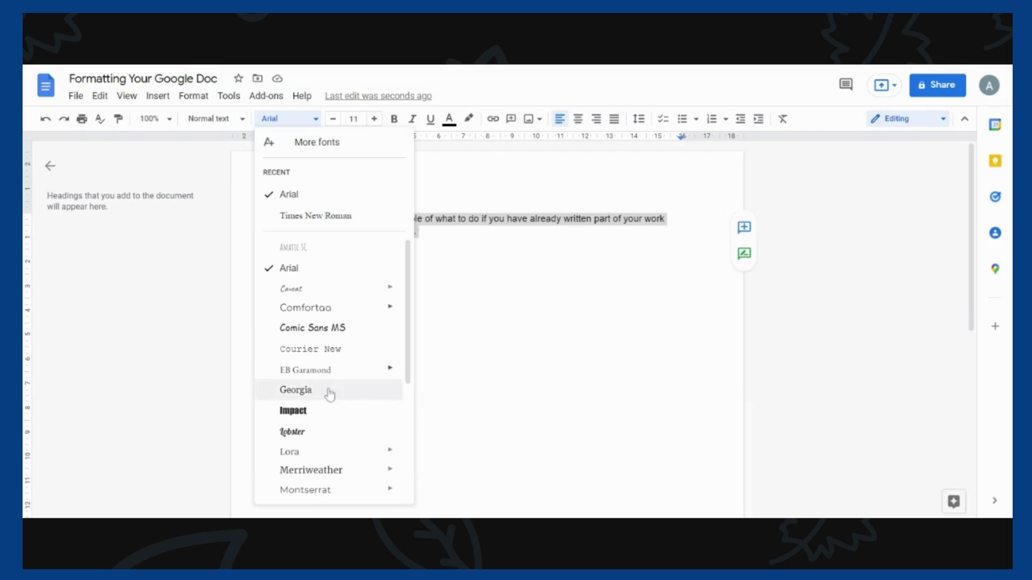
scroll(330, 392, "down", 3)
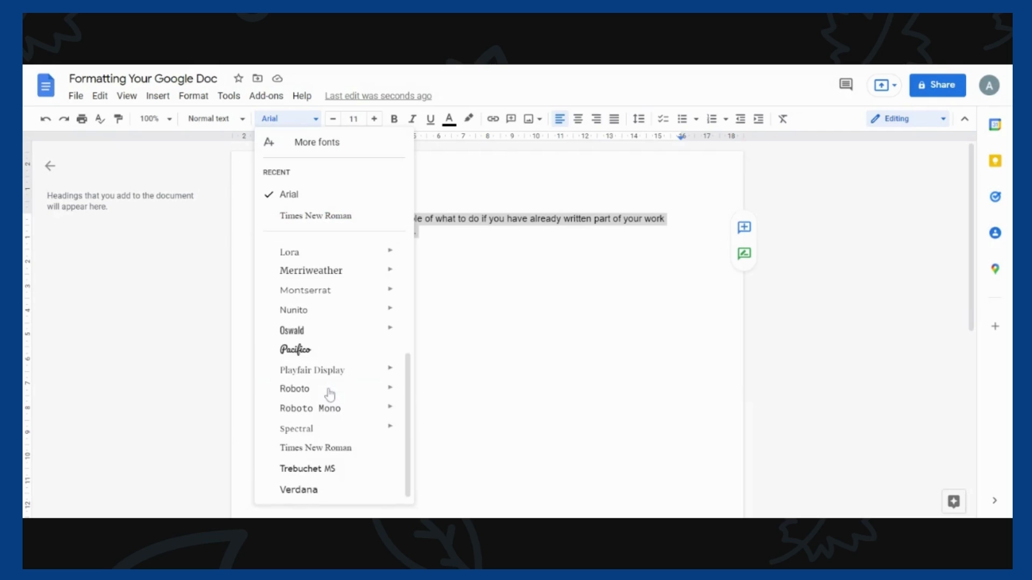
left_click(345, 452)
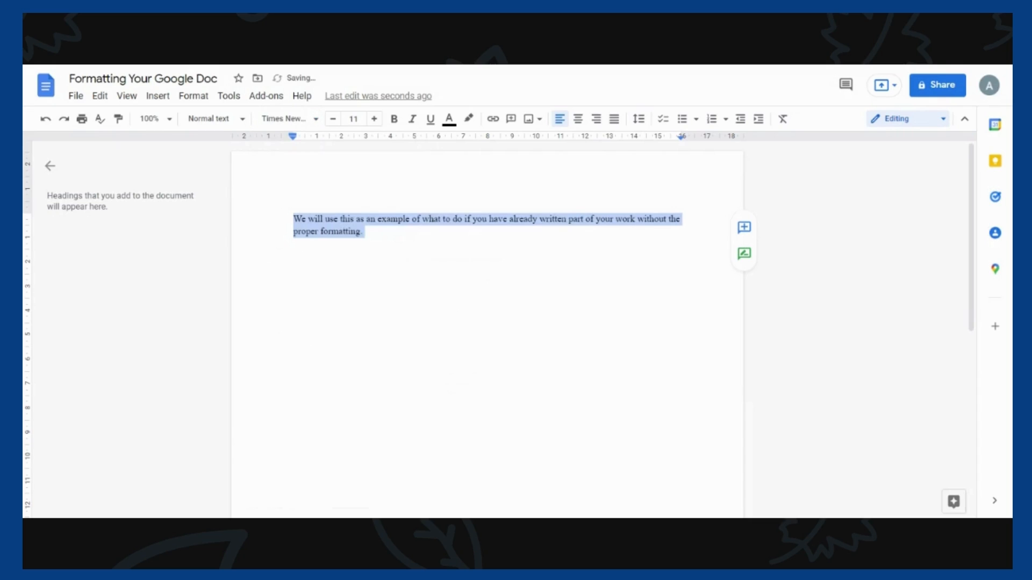
left_click(374, 119)
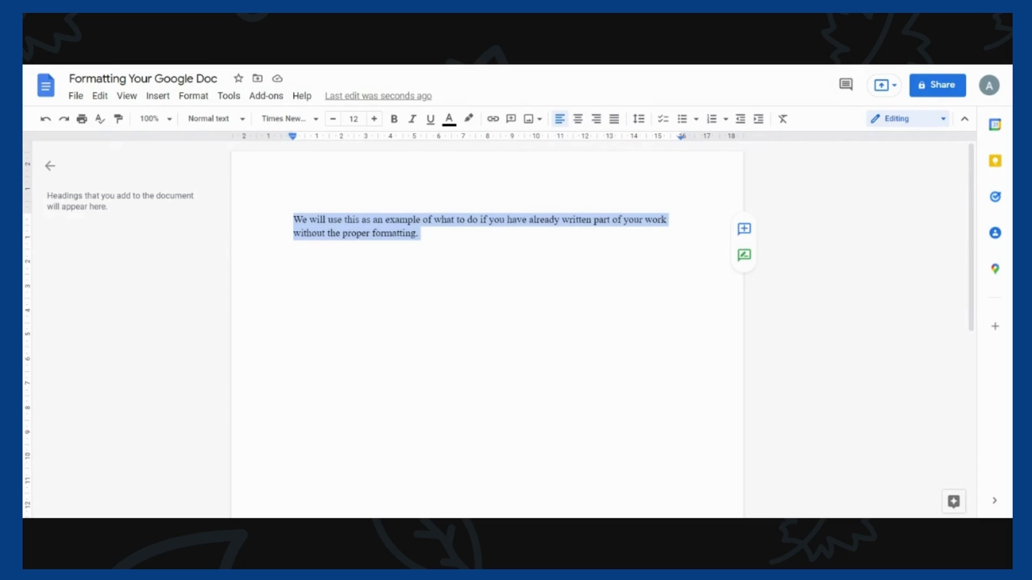
Set the selected paragraph's line spacing to double
left_click(639, 119)
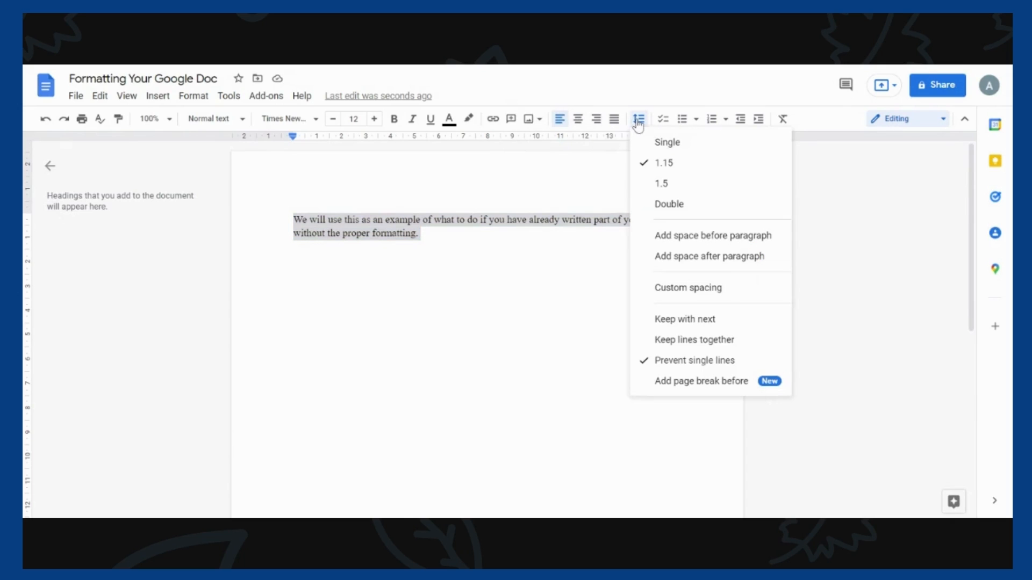
left_click(670, 204)
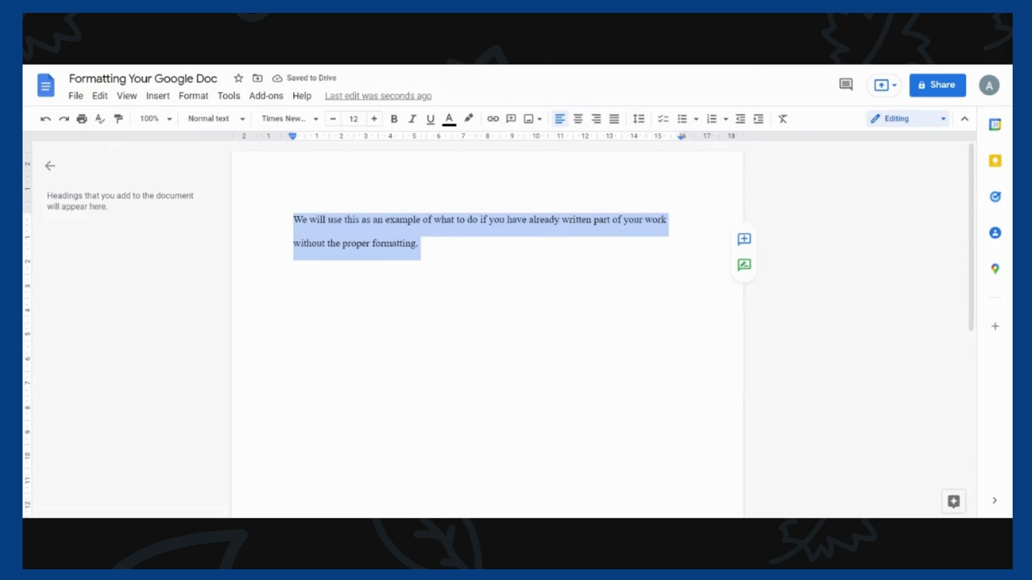
left_click(194, 97)
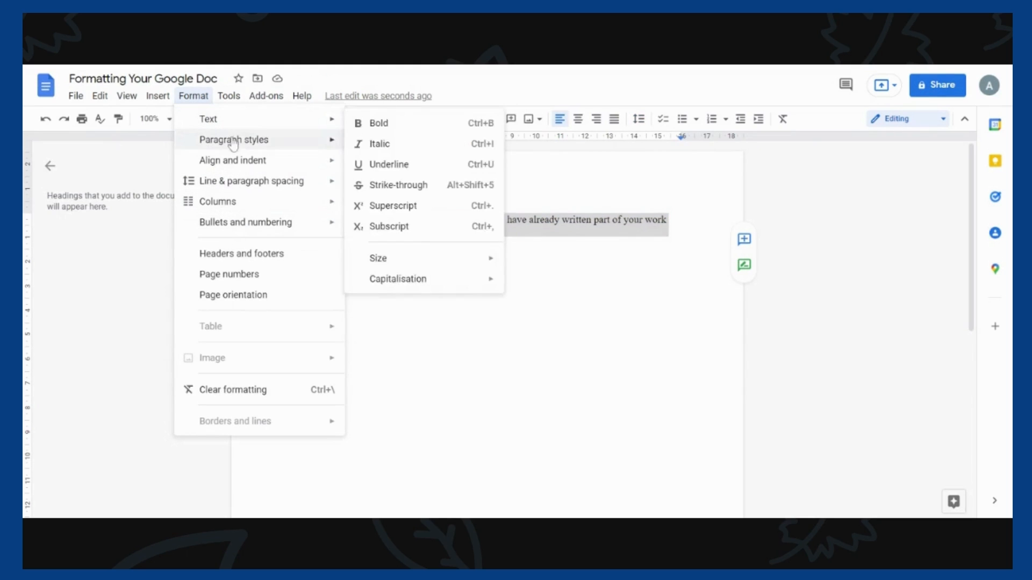
mouse_move(240, 184)
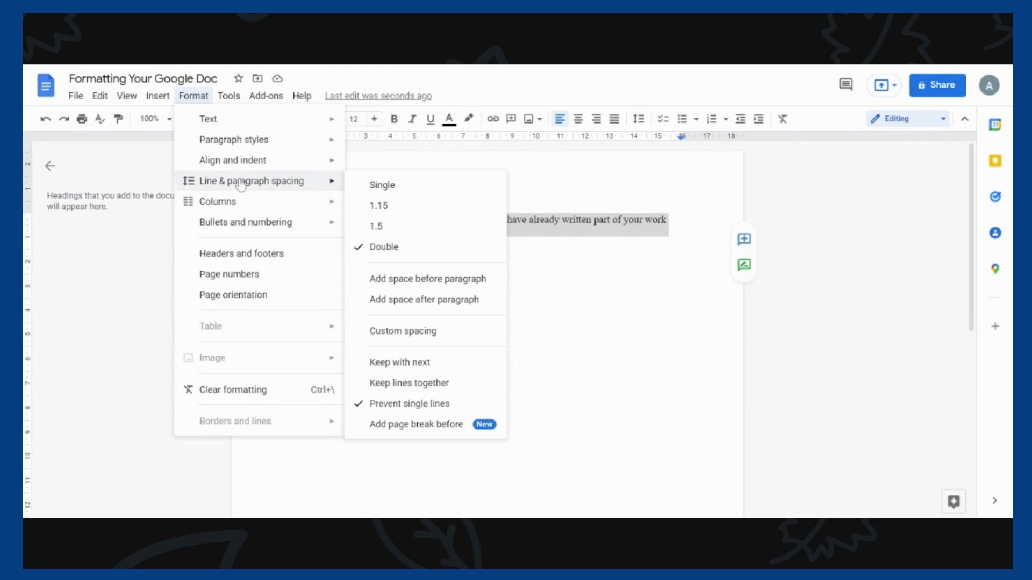
mouse_move(251, 119)
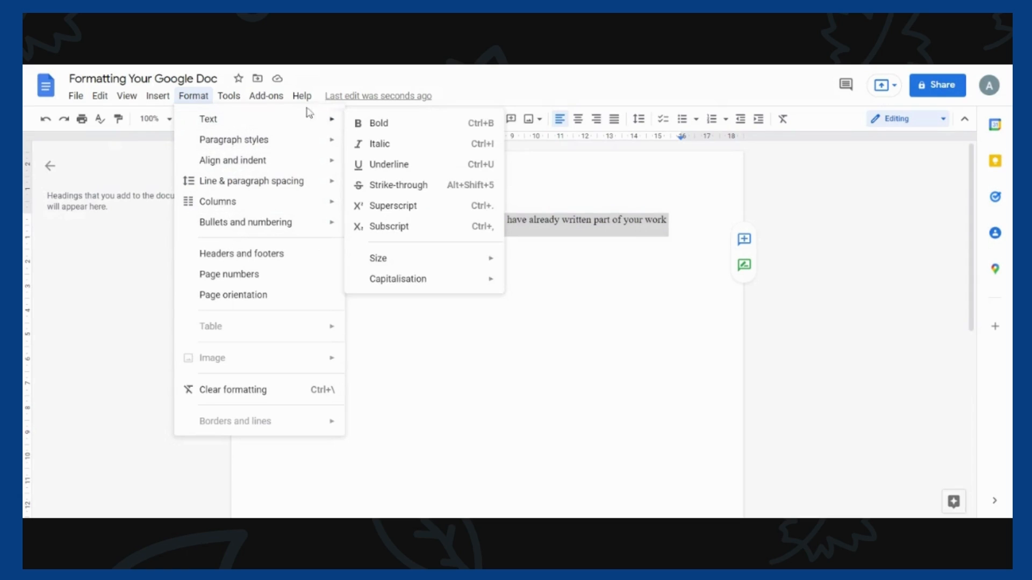
left_click(492, 82)
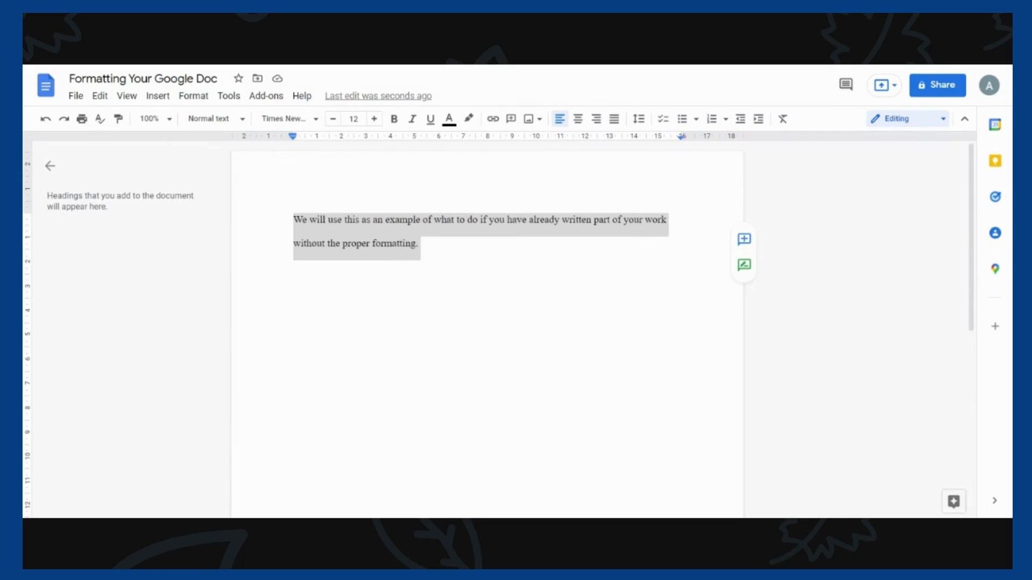
Indent the paragraph's first line by one tab, and add a new paragraph reading "My next paragraph is already indented."
left_click(421, 244)
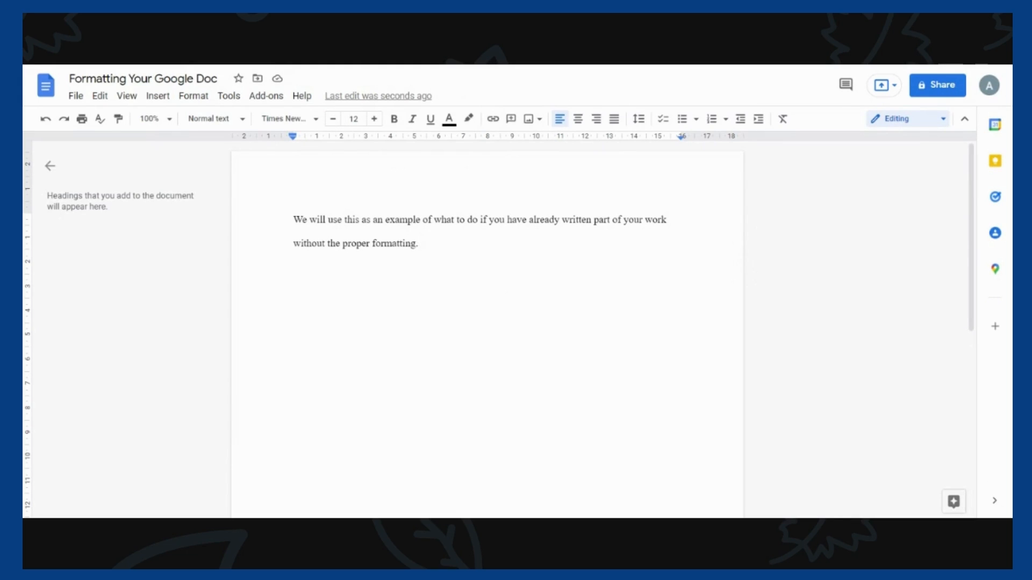
left_click(294, 220)
key("Tab")
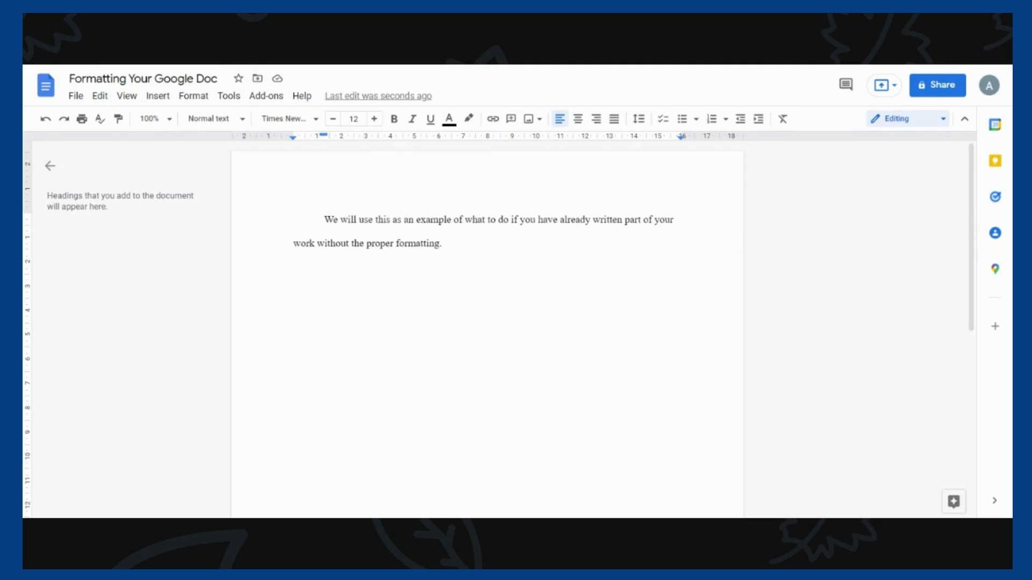
key("Return")
type("My next paragraph is already indented.")
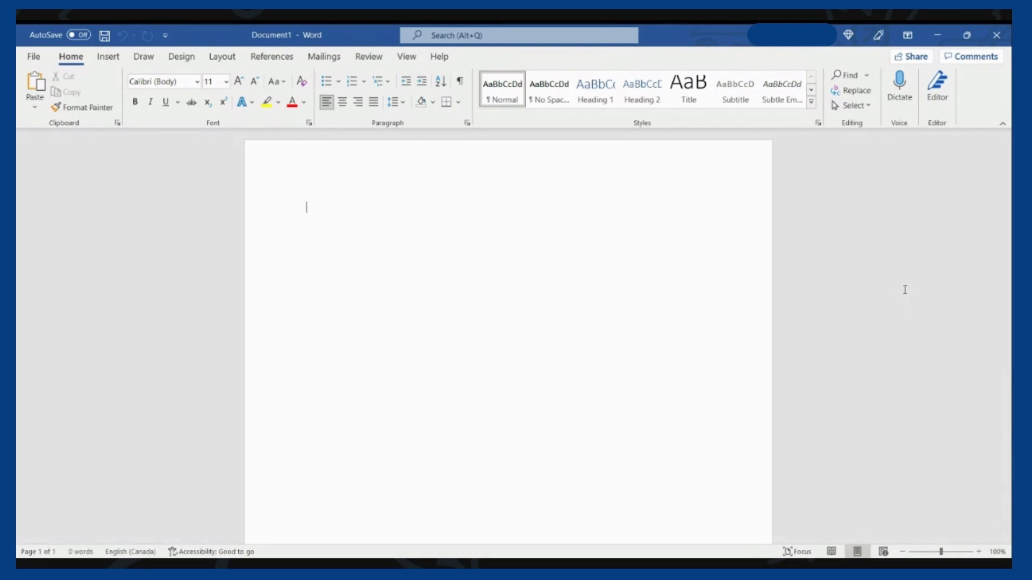
In a blank Word document, write "We will use this as an example of how to format your work if you have already started to write your assignment."
type("We will use this an")
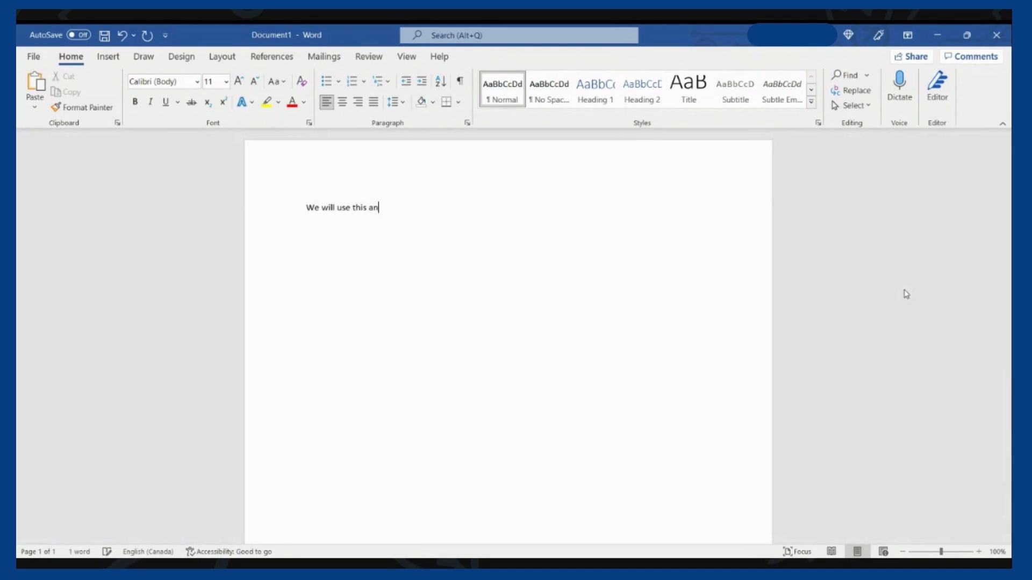
key("BackSpace")
type("s an")
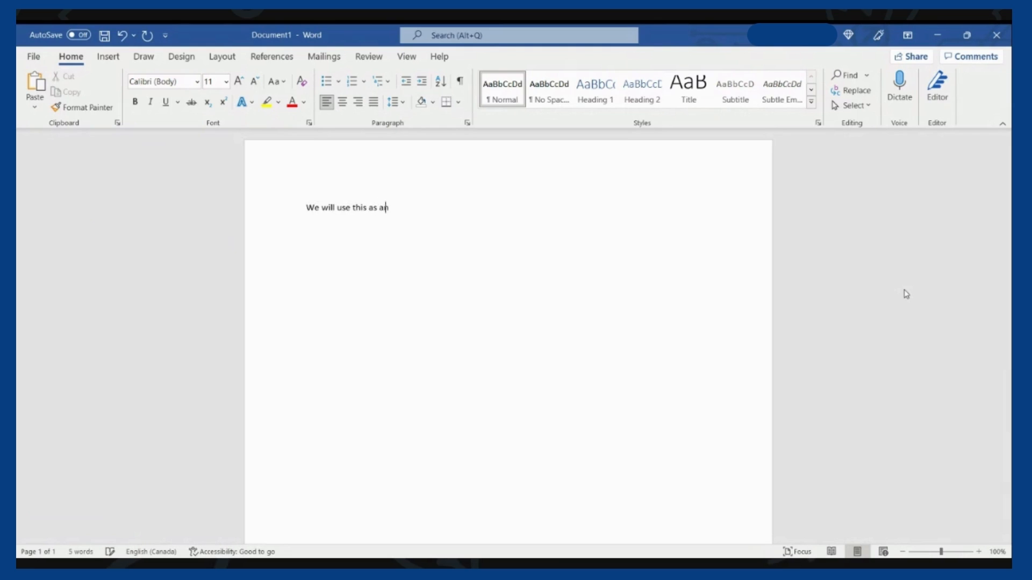
type(" example for")
key("BackSpace")
key("BackSpace")
type("of how to")
key("BackSpace")
key("BackSpace")
key("BackSpace")
key("BackSpace")
key("BackSpace")
key("BackSpace")
key("BackSpace")
key("BackSpace")
key("BackSpace")
key("BackSpace")
key("BackSpace")
type("of how to forma")
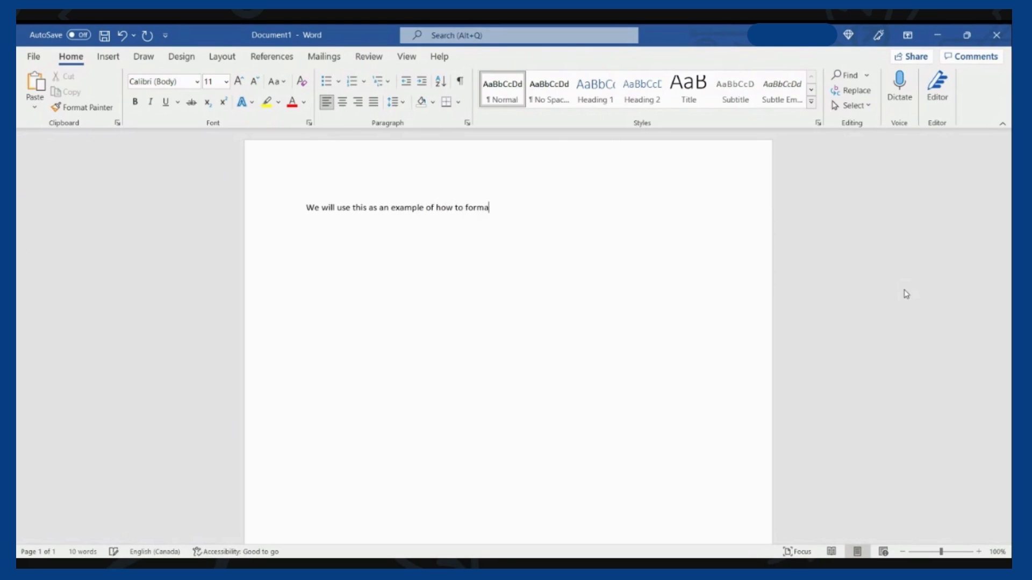
type("t your work if you have already started to w")
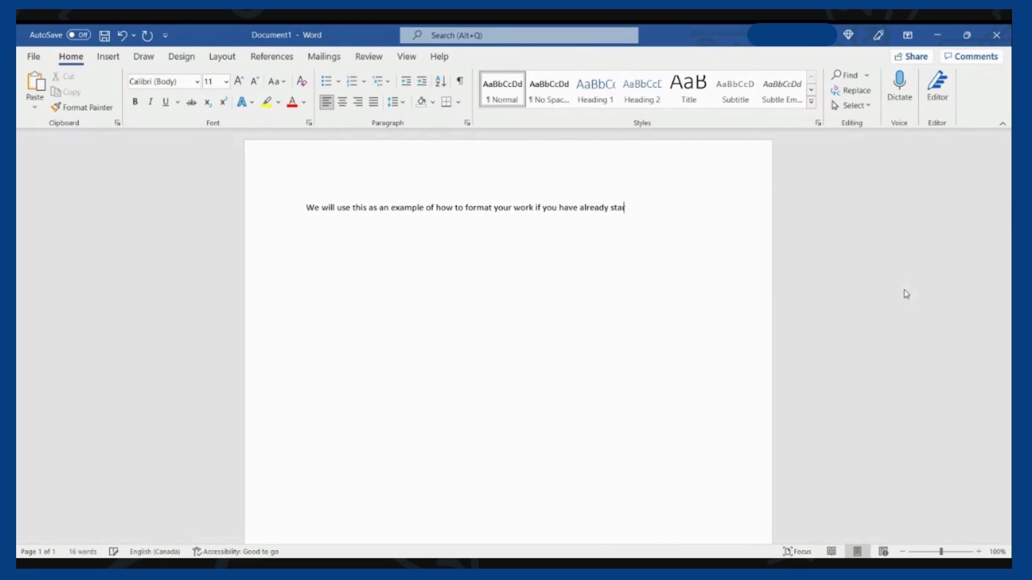
type("rite your assignment.")
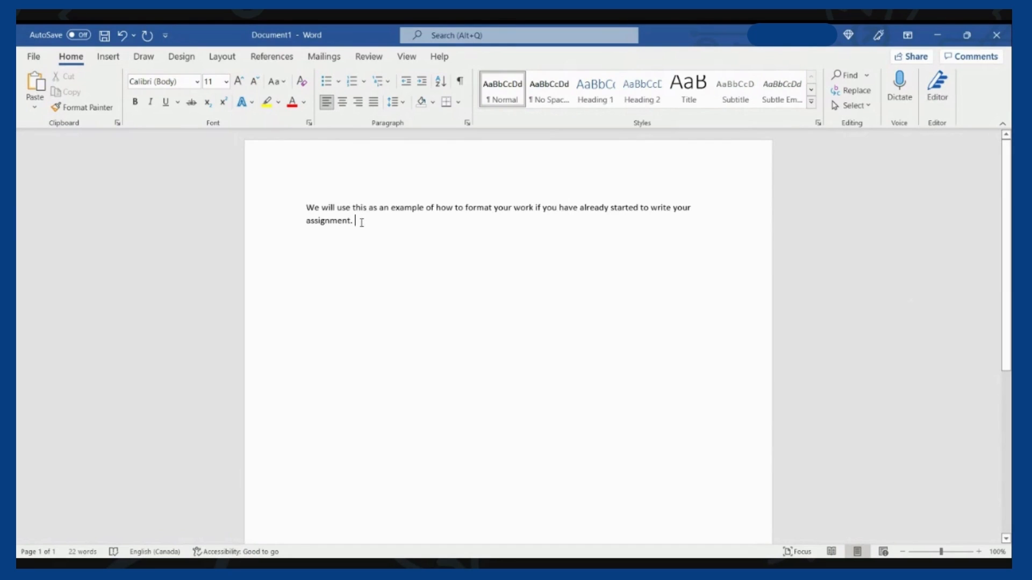
Change the font of the whole paragraph to Times New Roman
left_click_drag(355, 222, 297, 203)
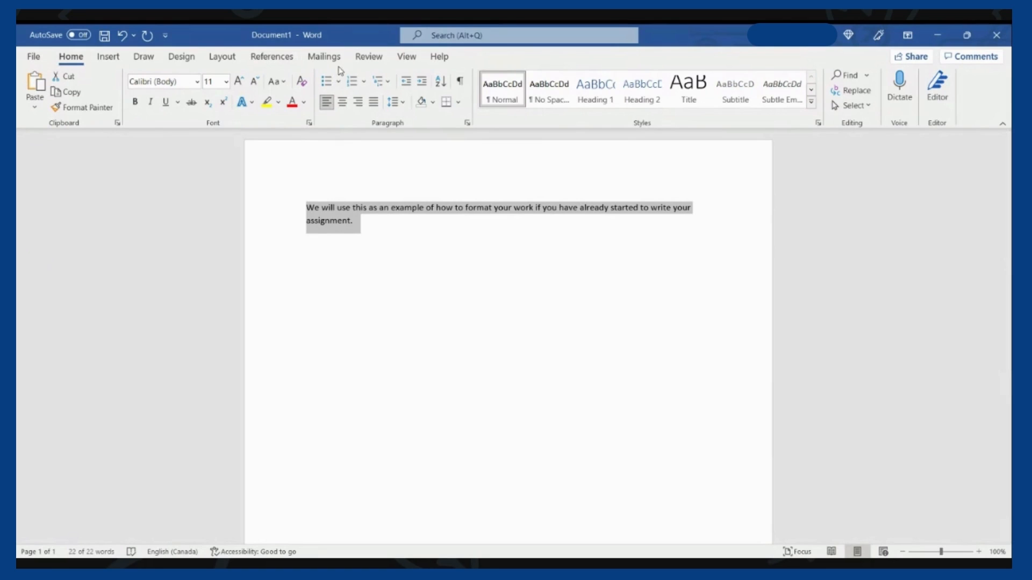
left_click(189, 83)
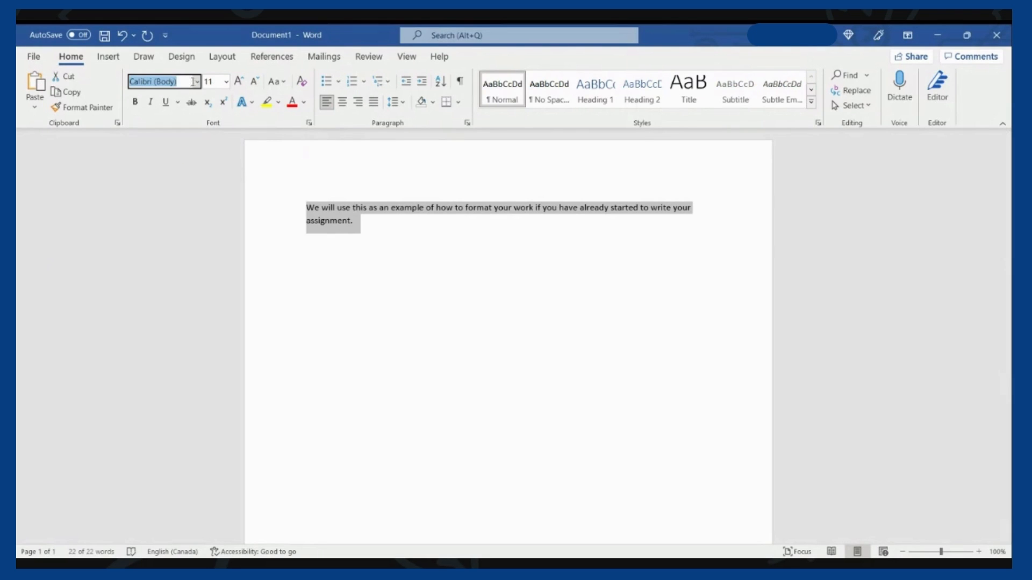
left_click(198, 82)
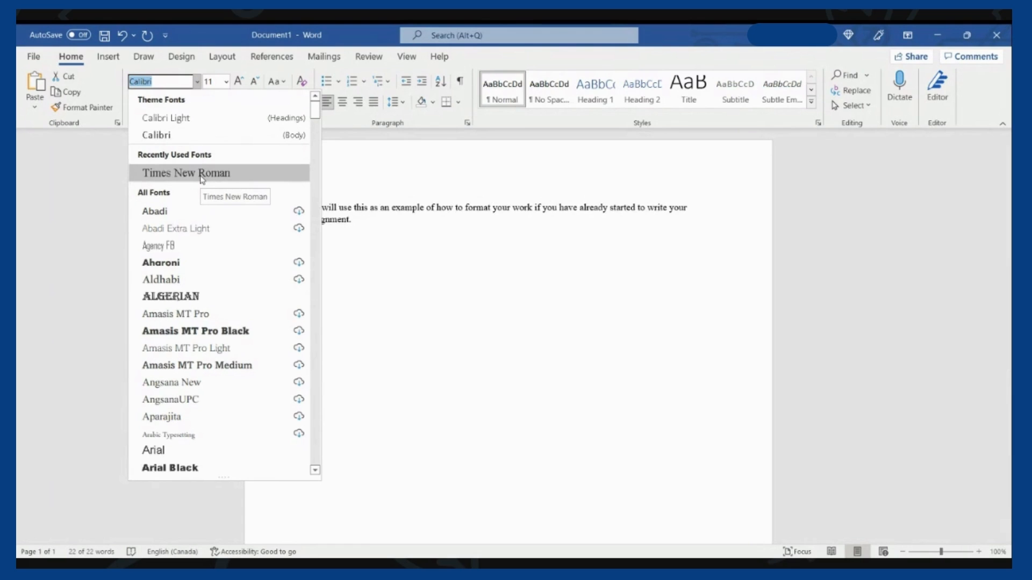
scroll(203, 289, "down", 15)
scroll(203, 289, "down", 5)
scroll(204, 289, "up", 20)
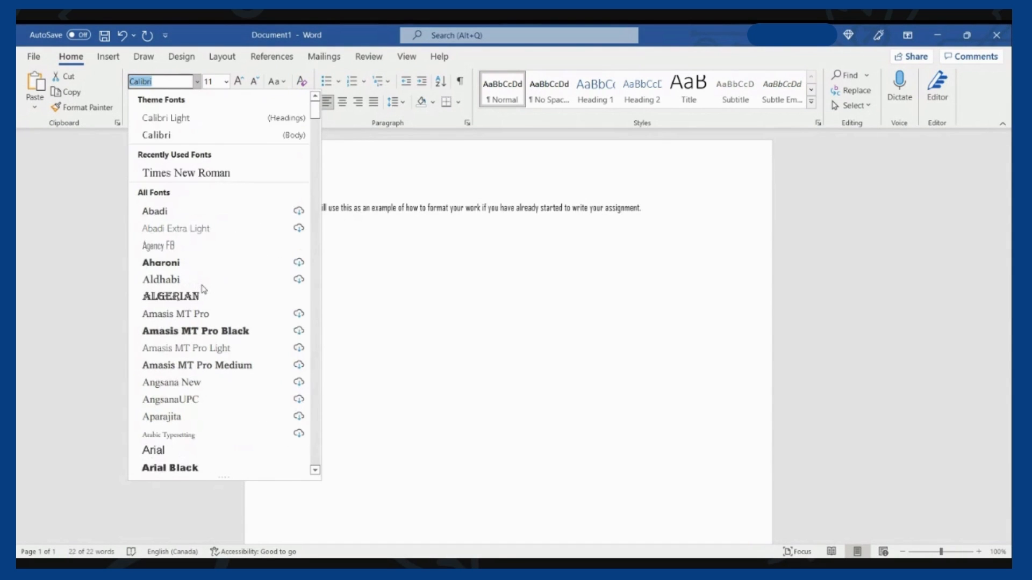
type("Times New Roman")
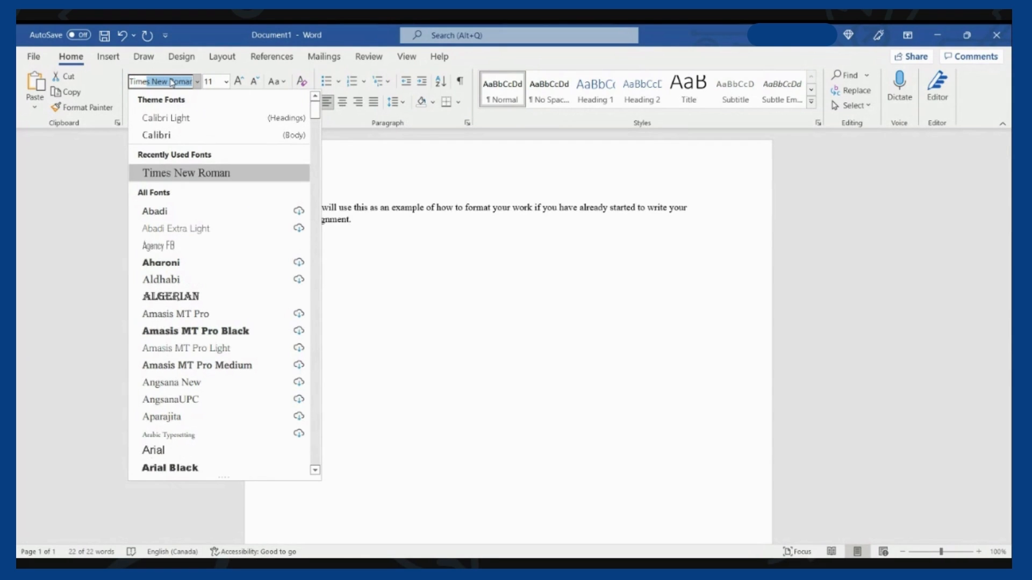
key("Return")
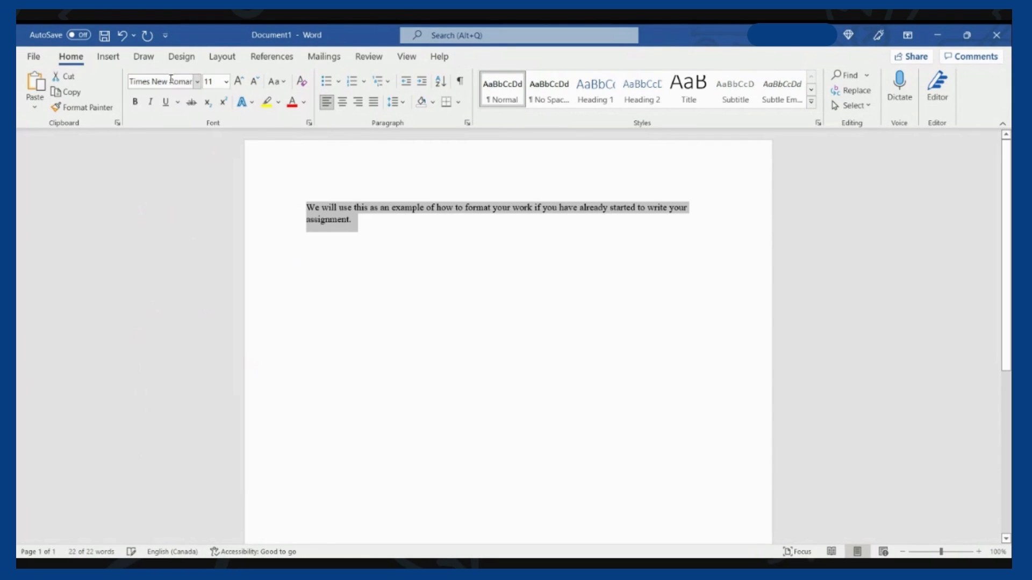
Set the selected paragraph's font size to 12
left_click(221, 81)
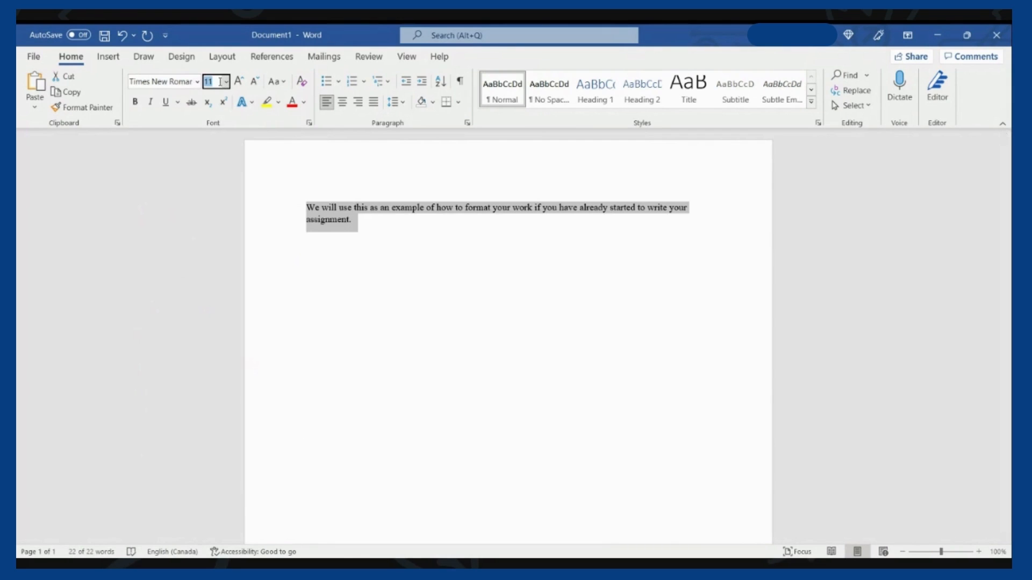
type("12")
key("Return")
key("Return")
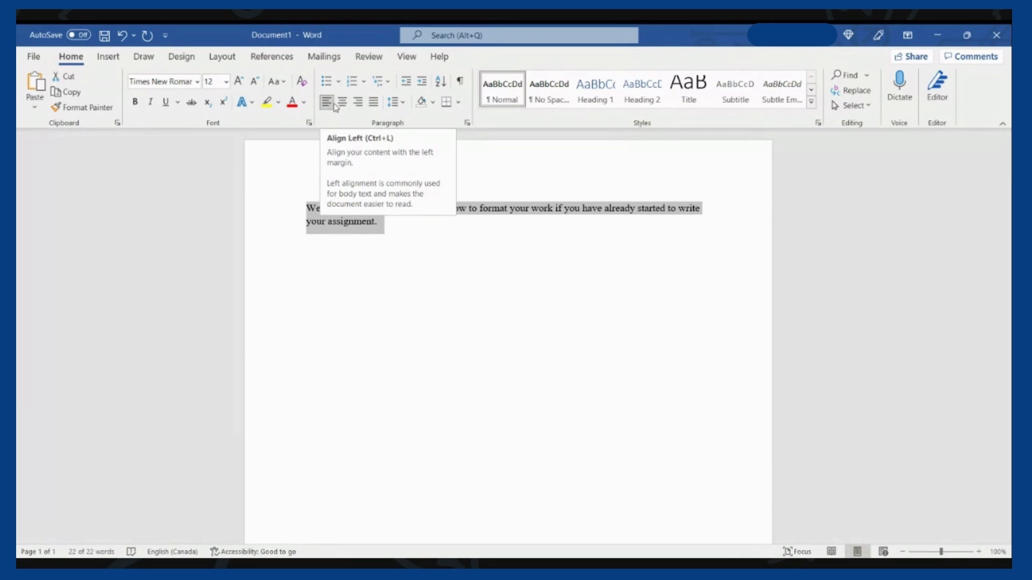
Set the paragraph's line spacing to 2.0 and deselect the text
left_click(395, 106)
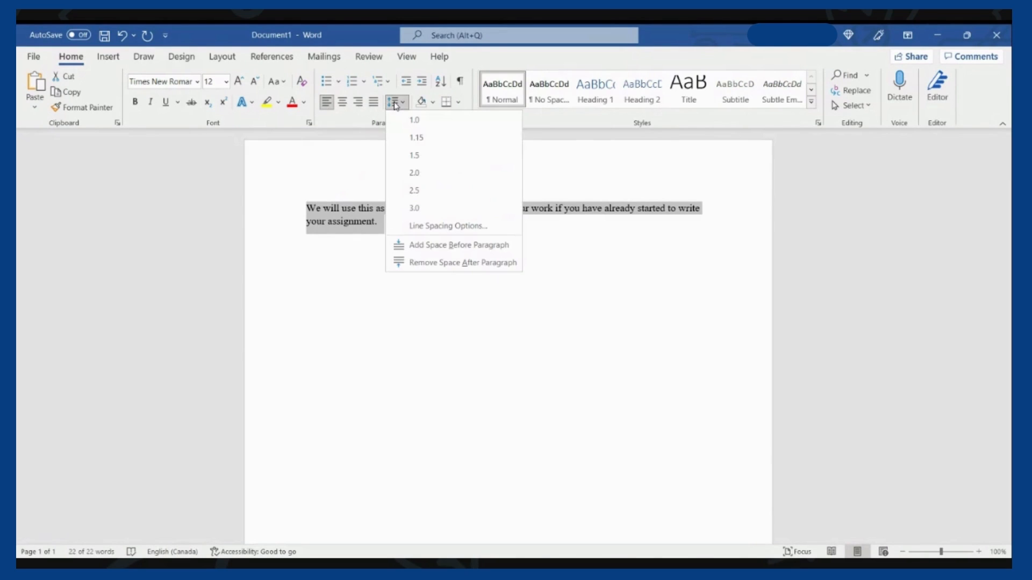
left_click(431, 173)
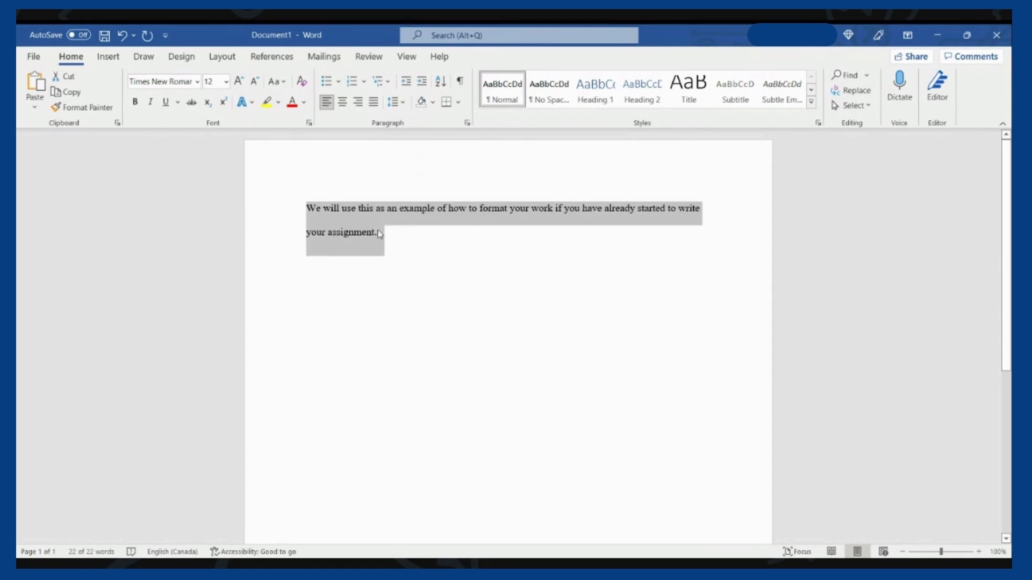
left_click(397, 245)
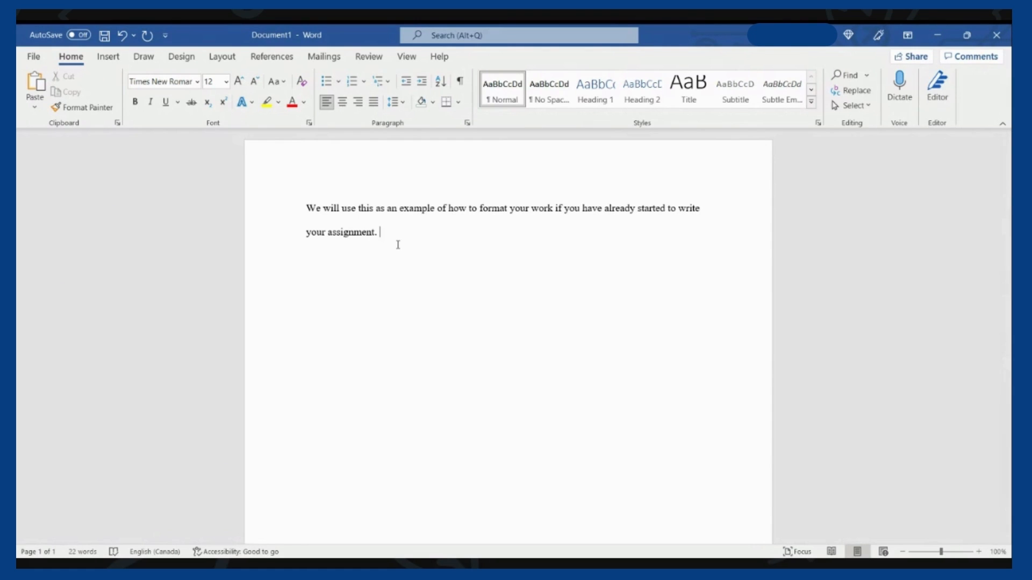
Indent the paragraph's first line by one tab, and add a new paragraph reading "The next paragraph is already indented."
left_click(306, 208)
key("Tab")
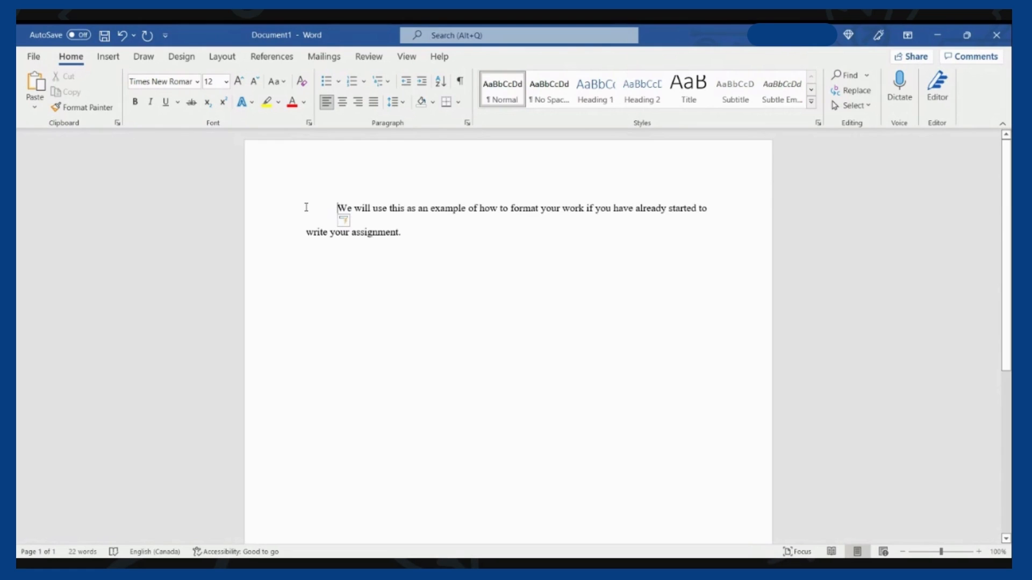
left_click(427, 231)
key("Return")
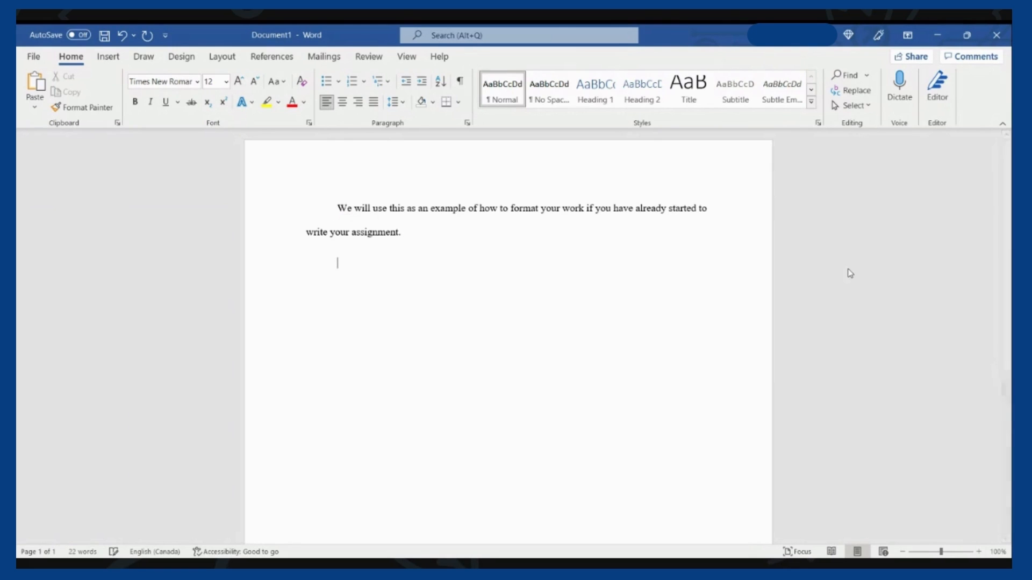
type("The next parag")
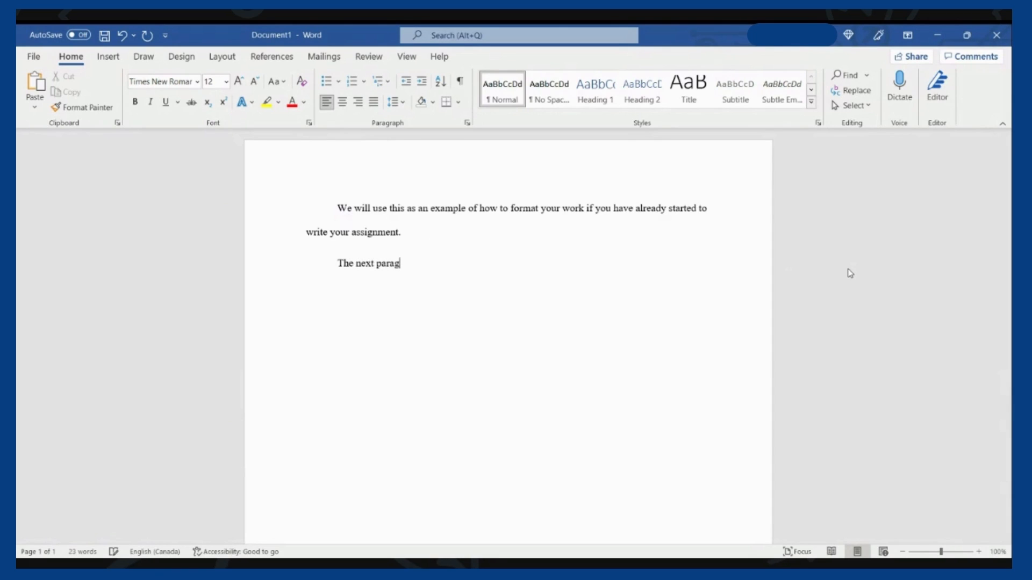
type("raph is already indented.")
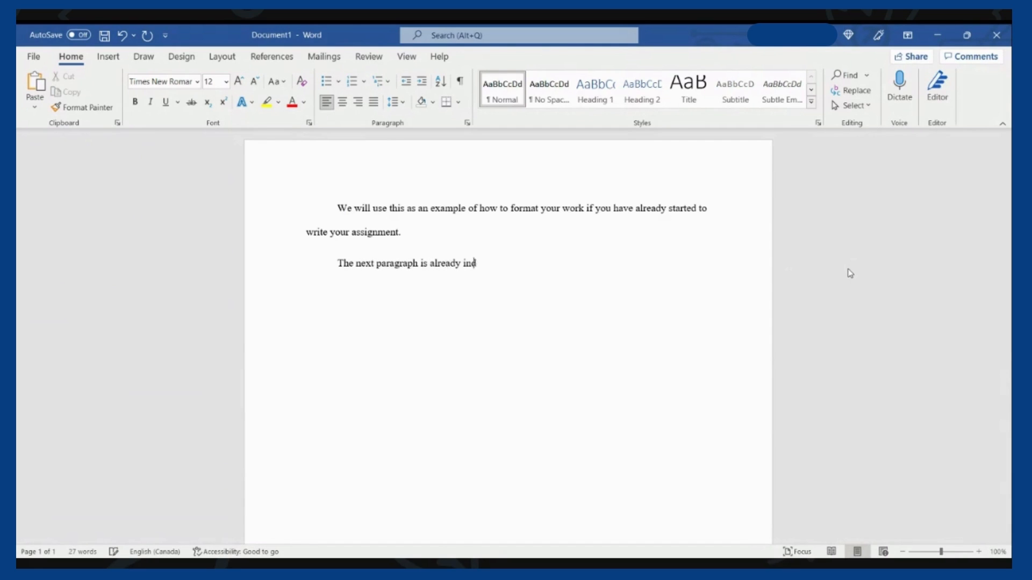